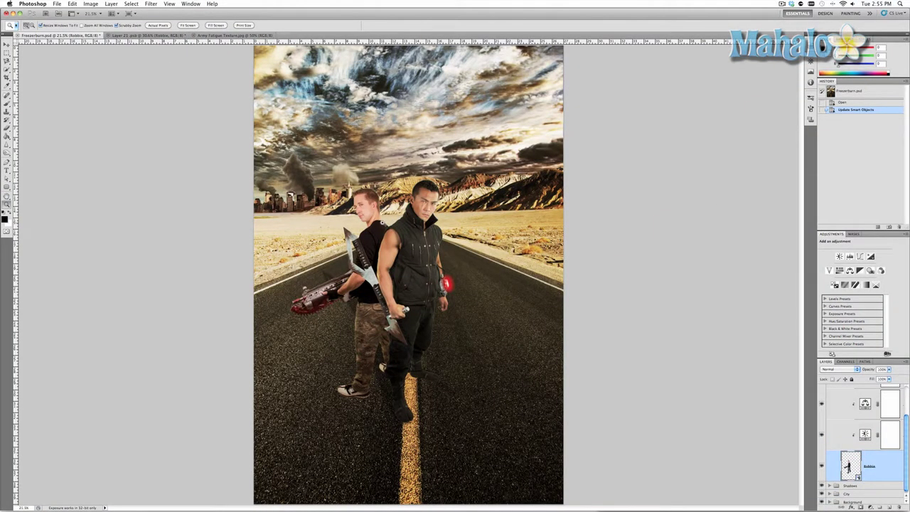
Zoom in on the Freezerburn poster composite
left_click(382, 224)
left_click(387, 239)
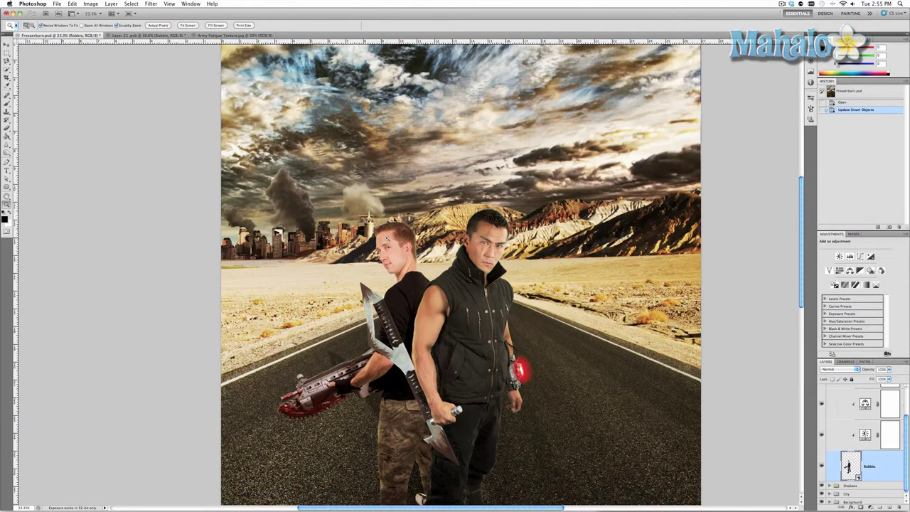
scroll(388, 239, "down", 3)
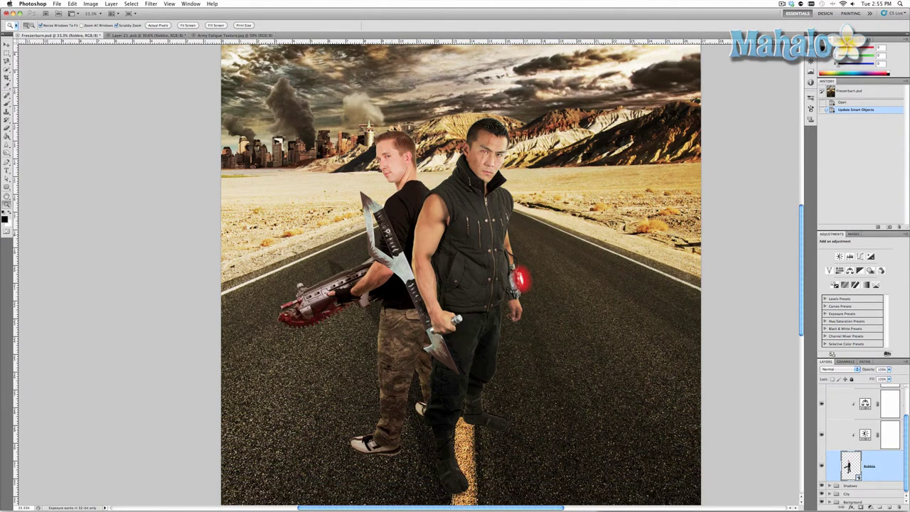
Switch to the Layer 21.psb document and duplicate Robbie's layer with Cmd+J
left_click(129, 36)
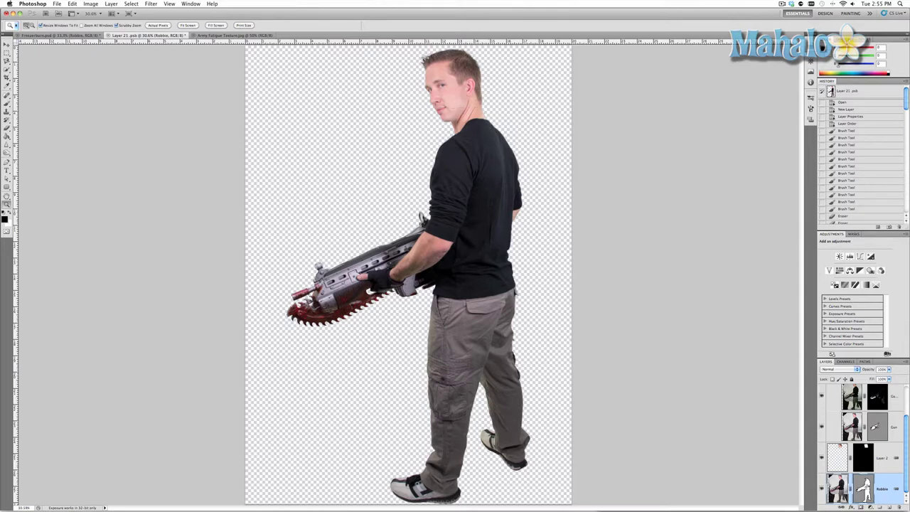
key("super+j")
scroll(862, 488, "down", 1)
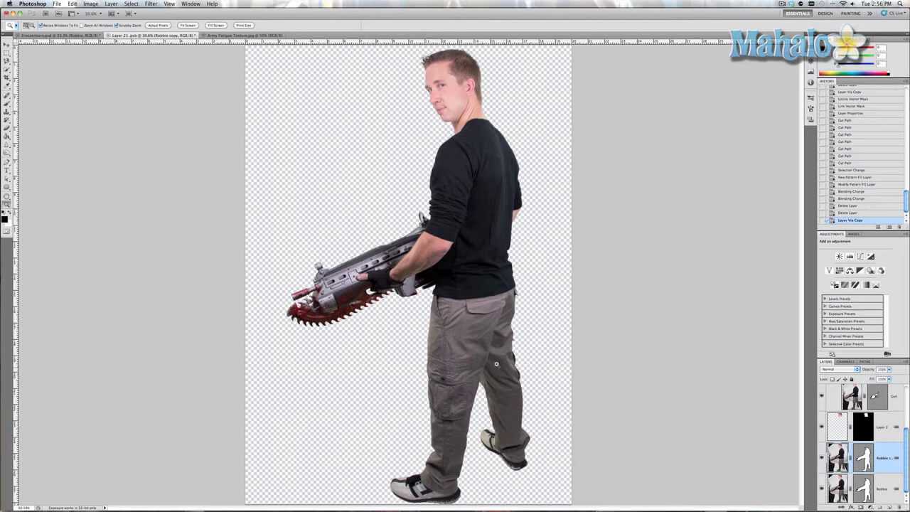
Delete the mask path segments around the neck, gun edge and shirt, leaving only the legs
left_click(7, 179)
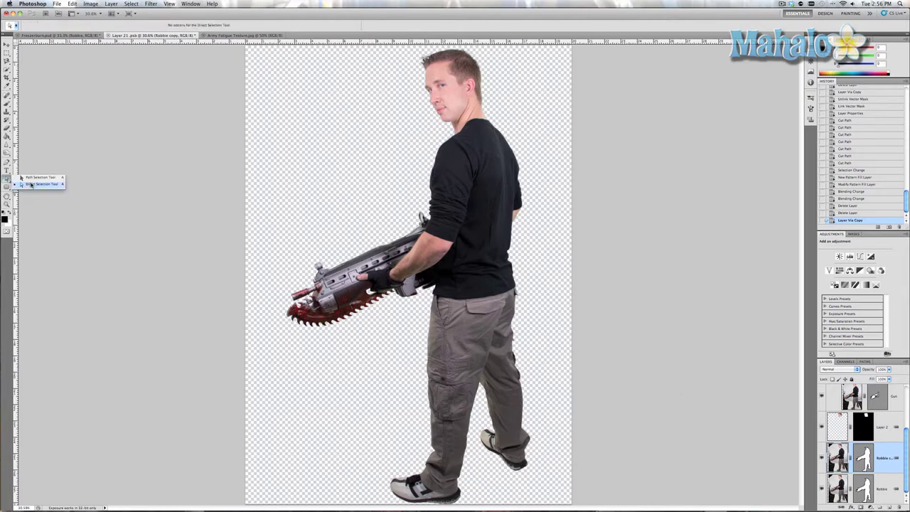
left_click(36, 184)
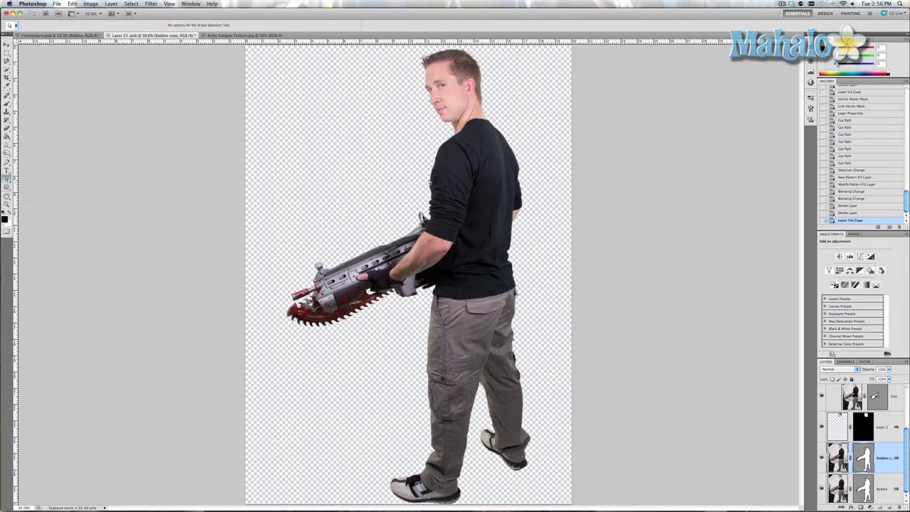
left_click(432, 183)
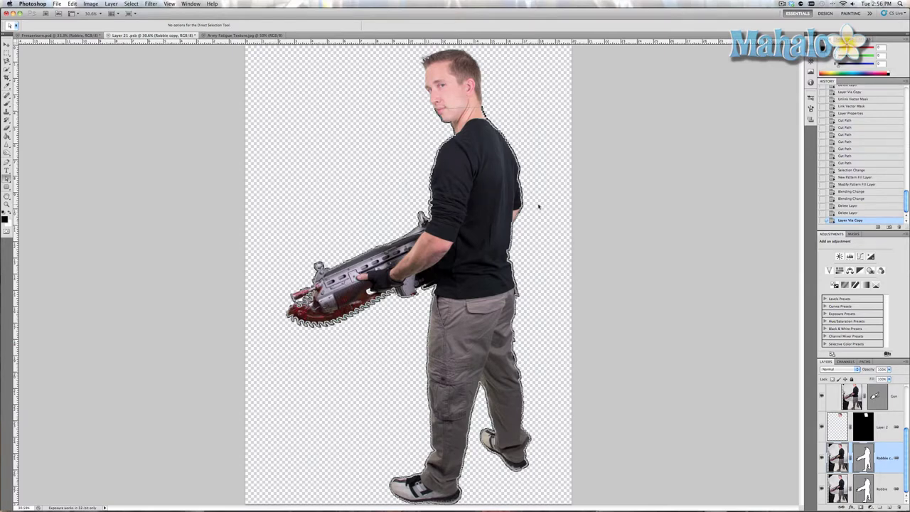
key("Delete")
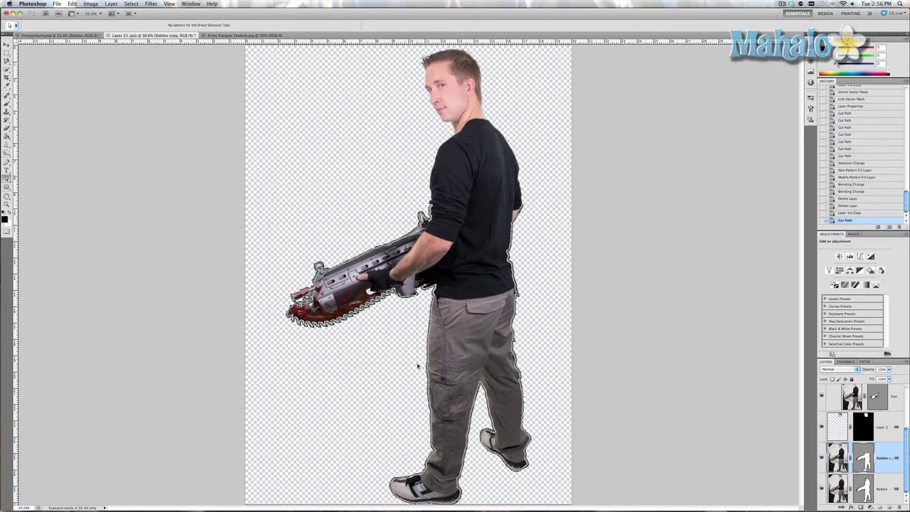
key("Delete")
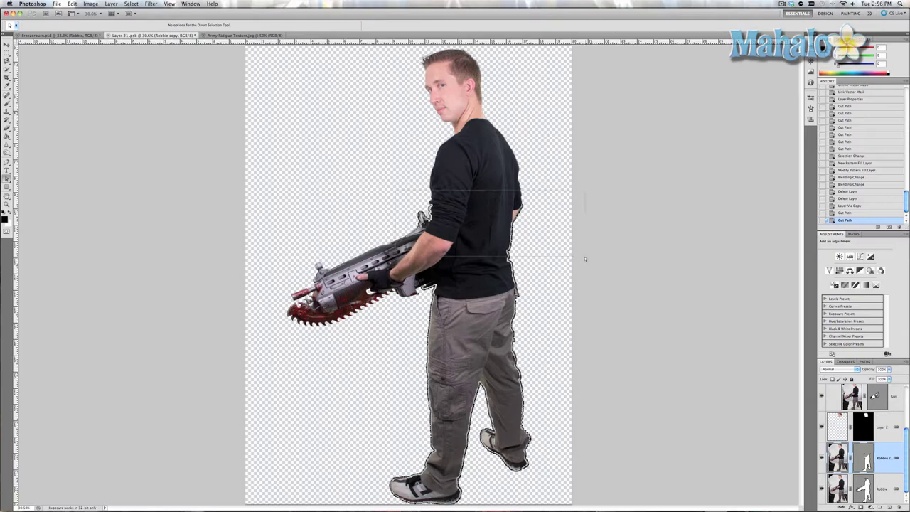
key("Delete")
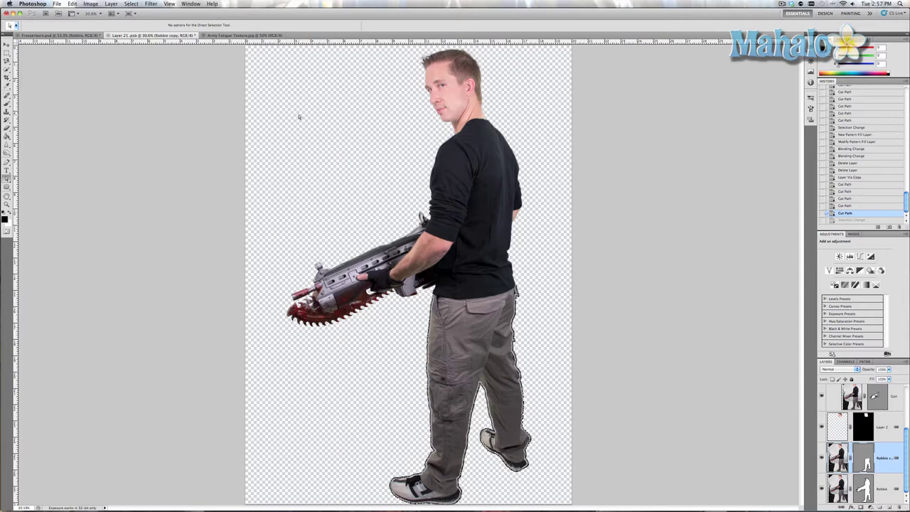
Drag the Army Fatigue Texture from its document onto Robbie's canvas as a new layer
left_click(231, 36)
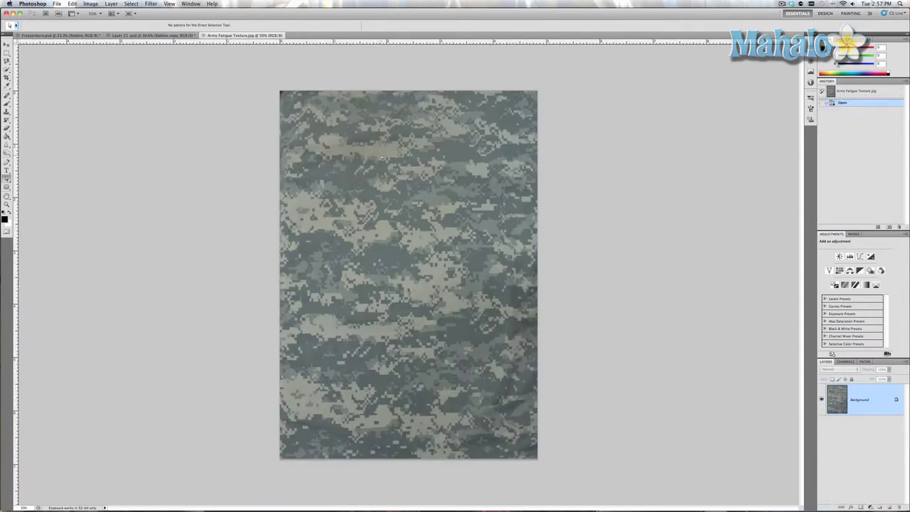
key("v")
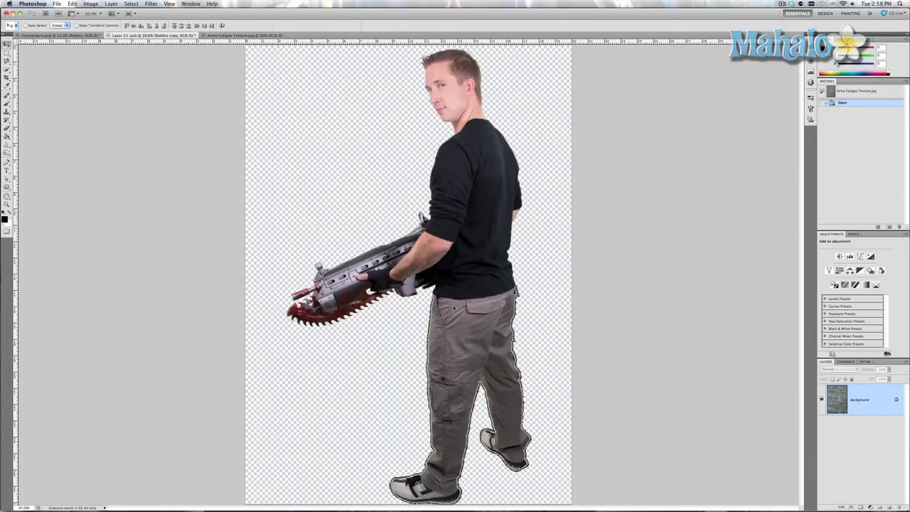
mouse_move(139, 36)
left_mouse_down()
mouse_move(460, 308)
mouse_move(470, 351)
left_mouse_up()
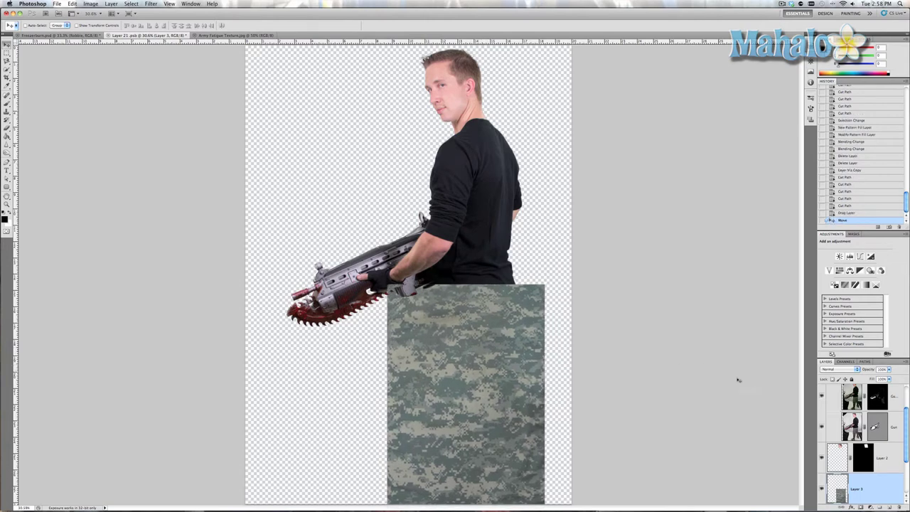
scroll(853, 417, "down", 1)
scroll(854, 417, "down", 1)
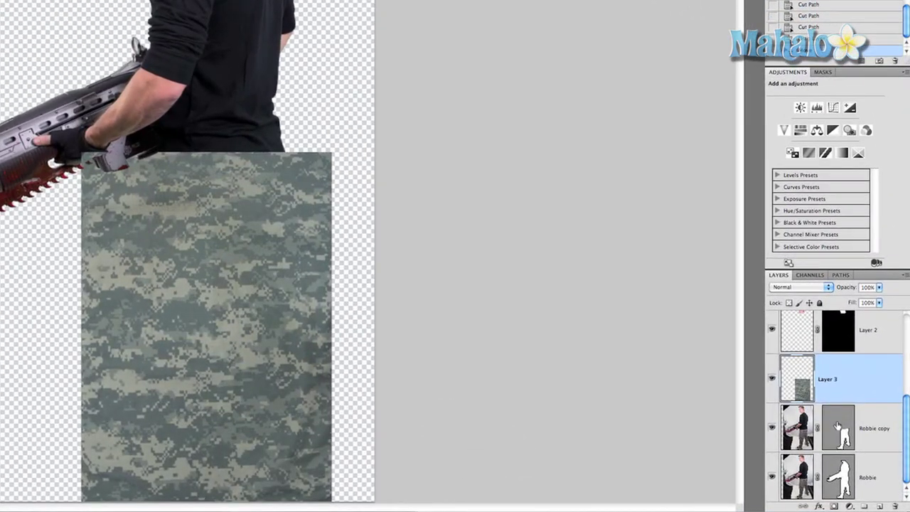
Load Robbie copy's mask as a selection and add it as Layer 3's mask
left_click(837, 425, "ctrl")
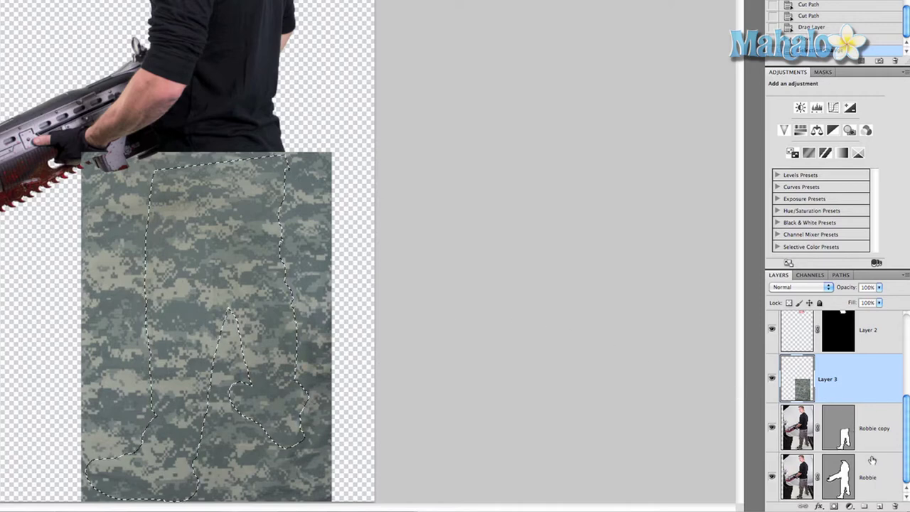
left_click(835, 506)
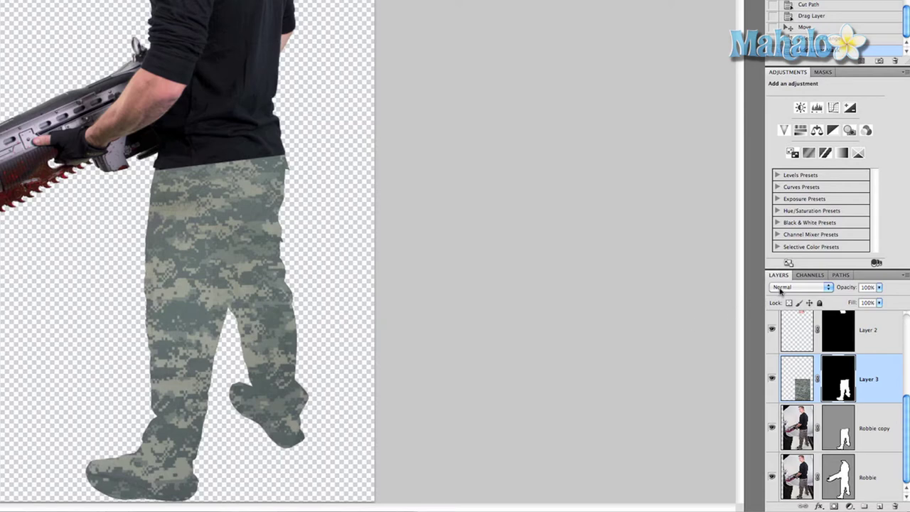
Set Layer 3's blend mode to Overlay
left_click(781, 290)
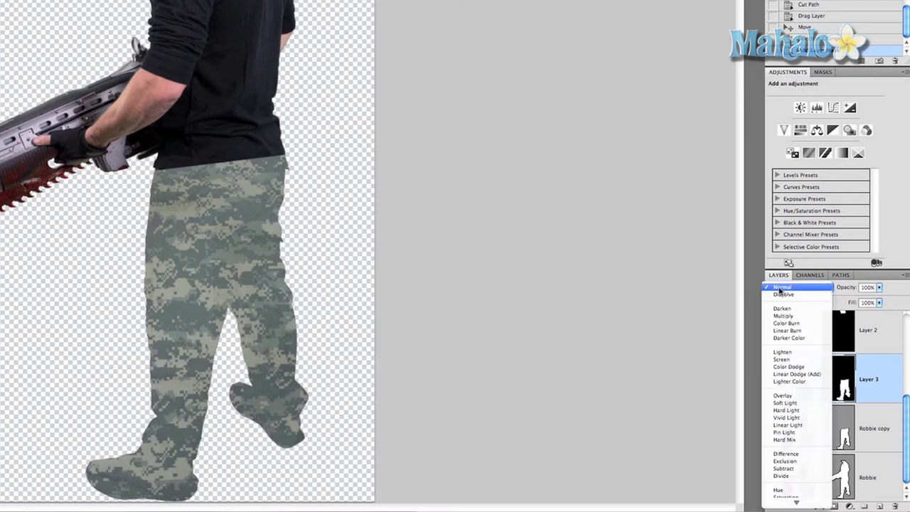
left_click(792, 395)
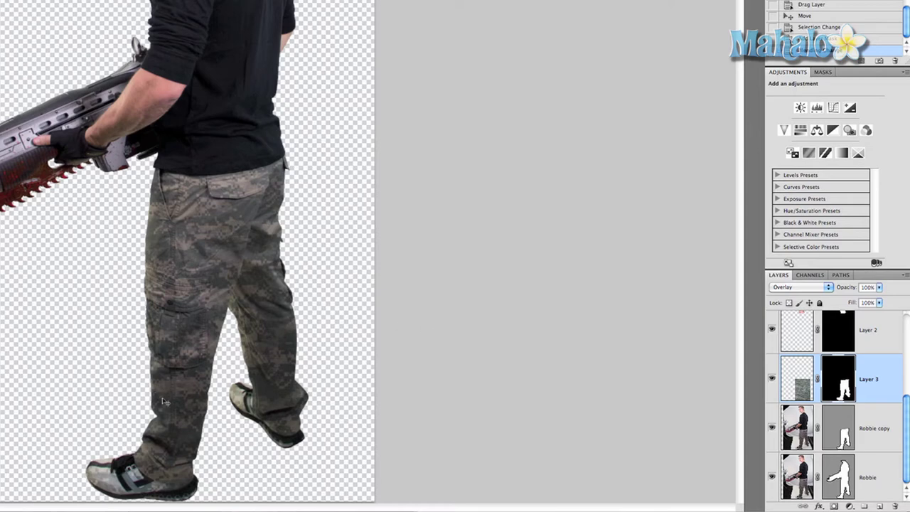
Paint black on Layer 3's mask over the front sole, back heel and back sole
scroll(173, 433, "down", 10)
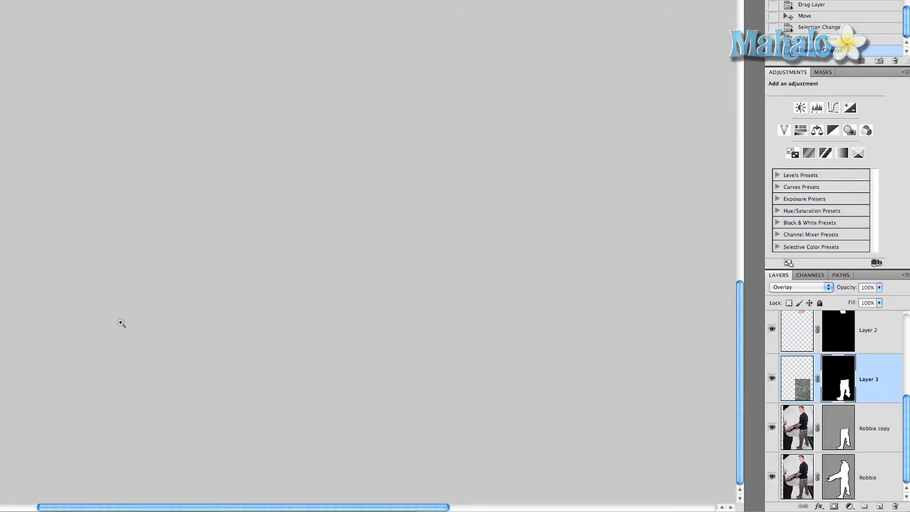
scroll(56, 142, "up", 2)
scroll(56, 142, "up", 2)
scroll(57, 142, "up", 3)
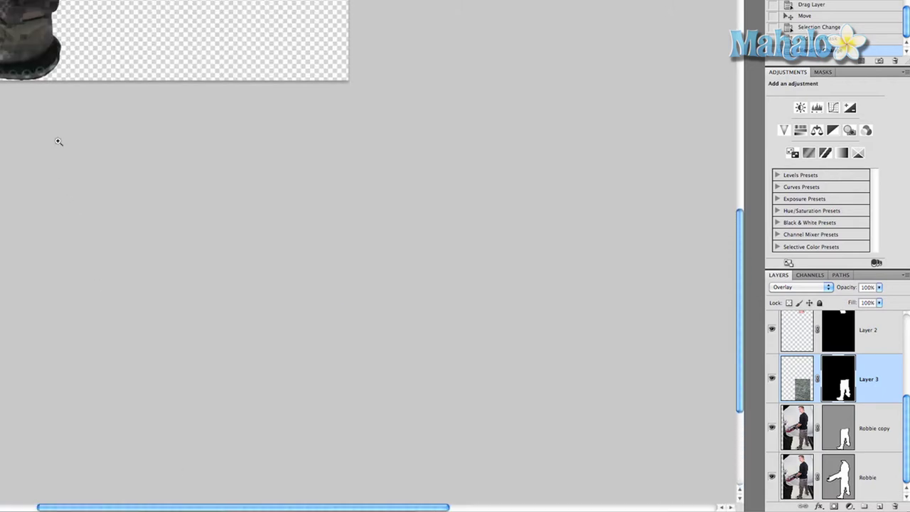
scroll(59, 141, "up", 3)
scroll(58, 141, "up", 2)
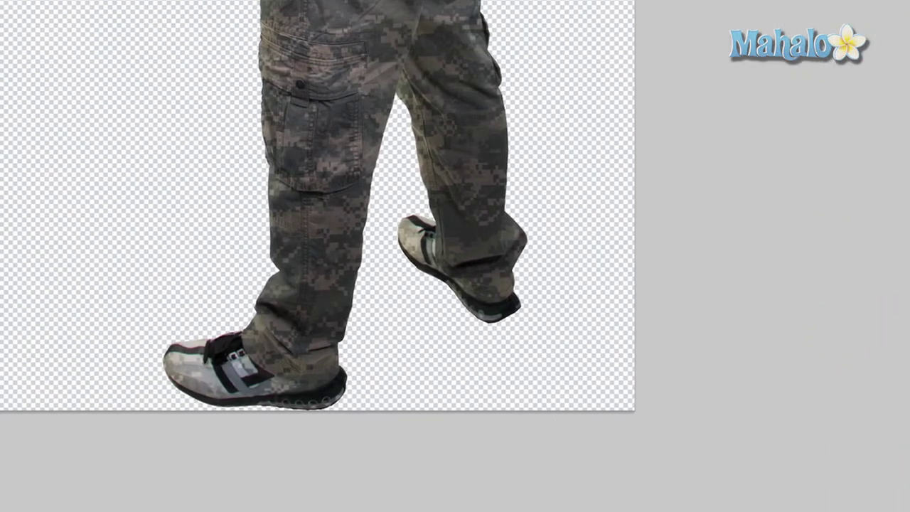
mouse_move(350, 398)
left_mouse_down()
mouse_move(337, 391)
mouse_move(235, 404)
mouse_move(164, 373)
mouse_move(174, 345)
mouse_move(213, 387)
mouse_move(333, 390)
mouse_move(250, 371)
mouse_move(231, 349)
mouse_move(229, 322)
mouse_move(220, 356)
mouse_move(330, 406)
left_mouse_up()
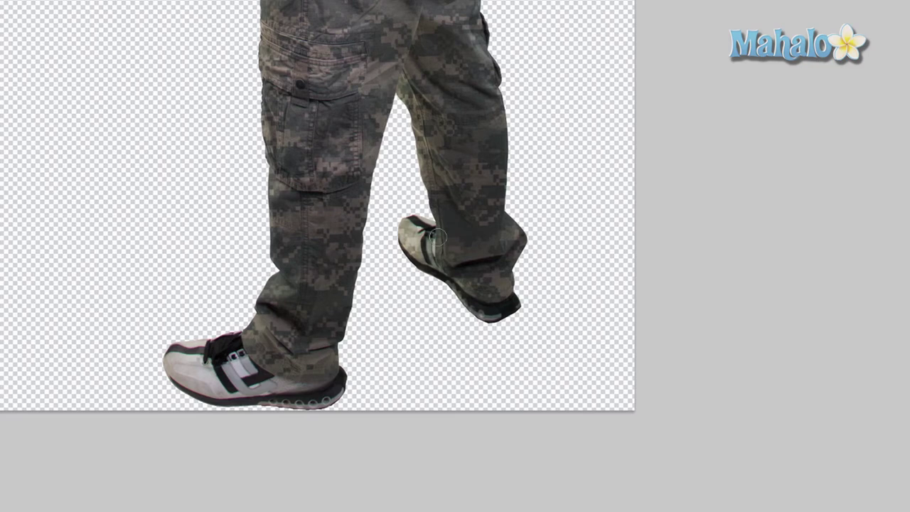
mouse_move(397, 240)
left_mouse_down()
mouse_move(404, 220)
mouse_move(418, 221)
mouse_move(428, 235)
mouse_move(427, 262)
mouse_move(394, 234)
mouse_move(416, 217)
left_mouse_up()
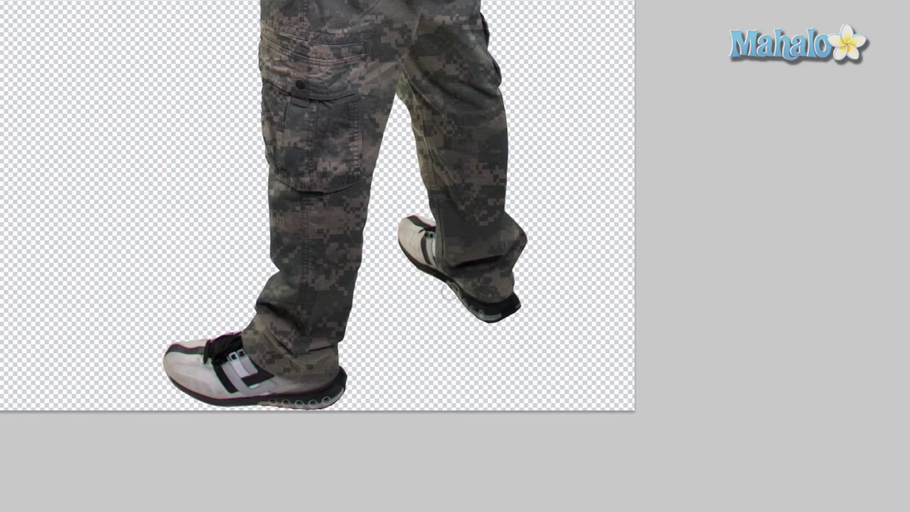
mouse_move(463, 304)
left_mouse_down()
mouse_move(502, 311)
mouse_move(519, 305)
mouse_move(525, 288)
left_mouse_up()
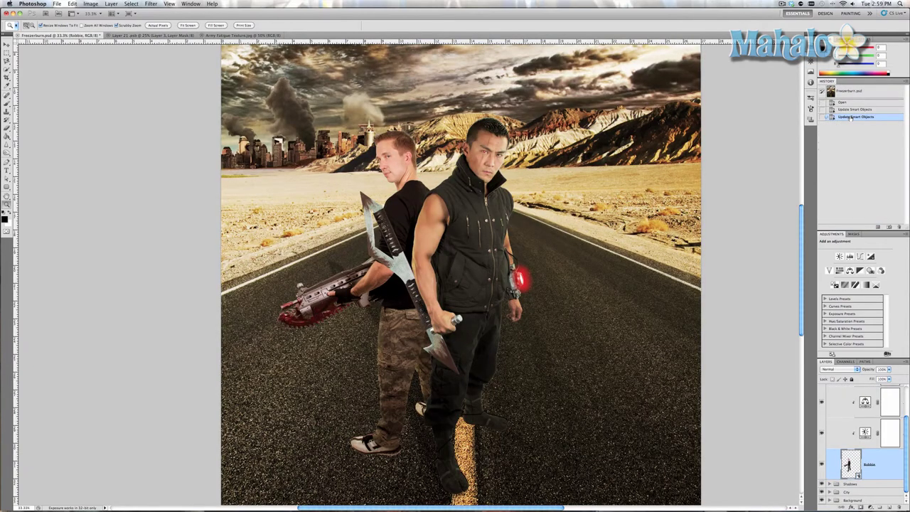
Compare the poster before and after via the History states Open and Update Smart Objects
left_click(849, 102)
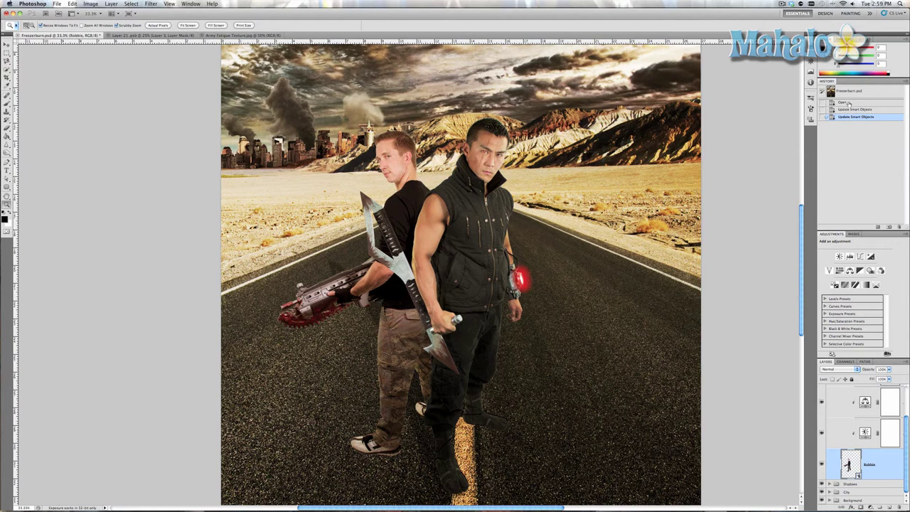
left_click(848, 117)
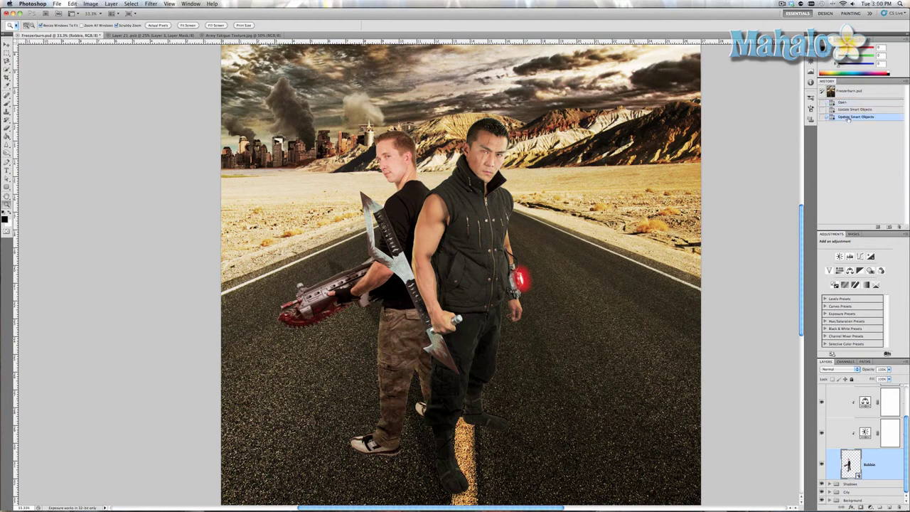